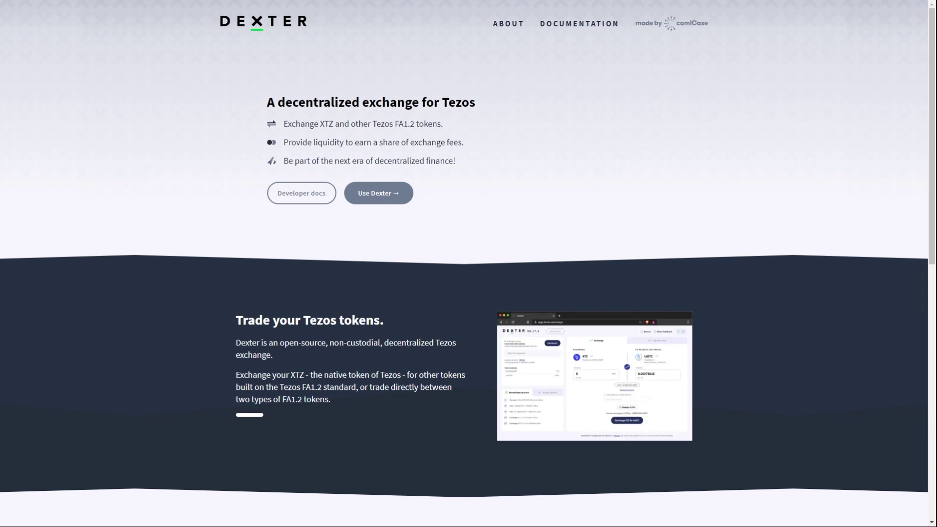
- Scroll to the 'Provide liquidity. Earn Tezos.' section and highlight its heading
scroll(469, 263, "down", 5)
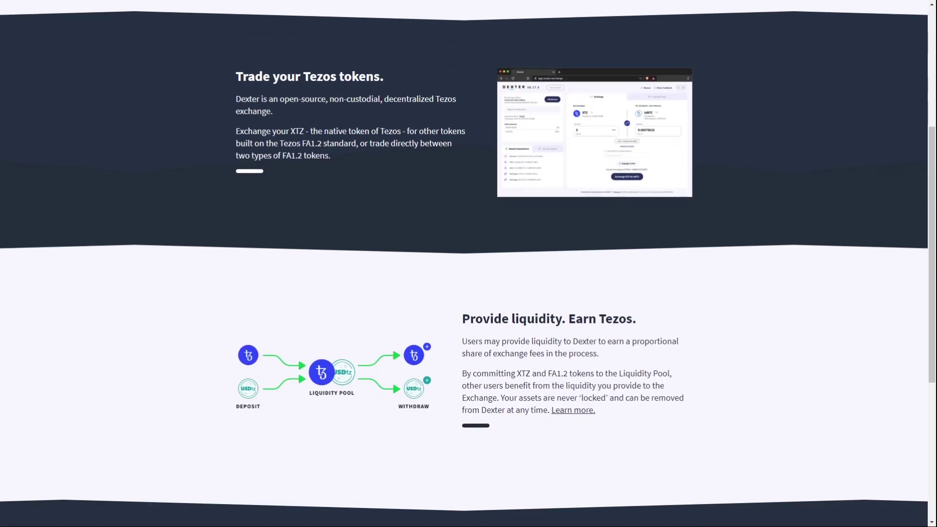
left_click_drag(462, 319, 635, 319)
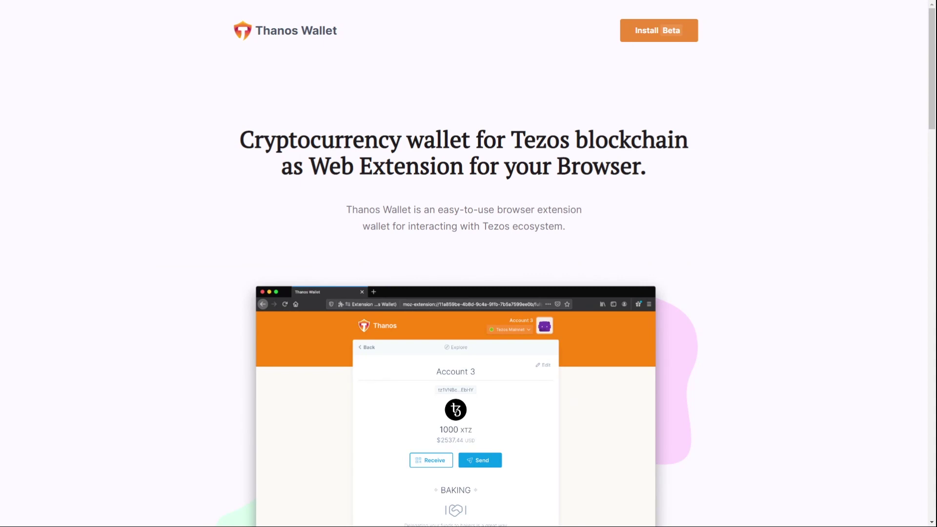
- Install the Thanos Wallet extension for Chrome and begin creating a new wallet
left_click(657, 34)
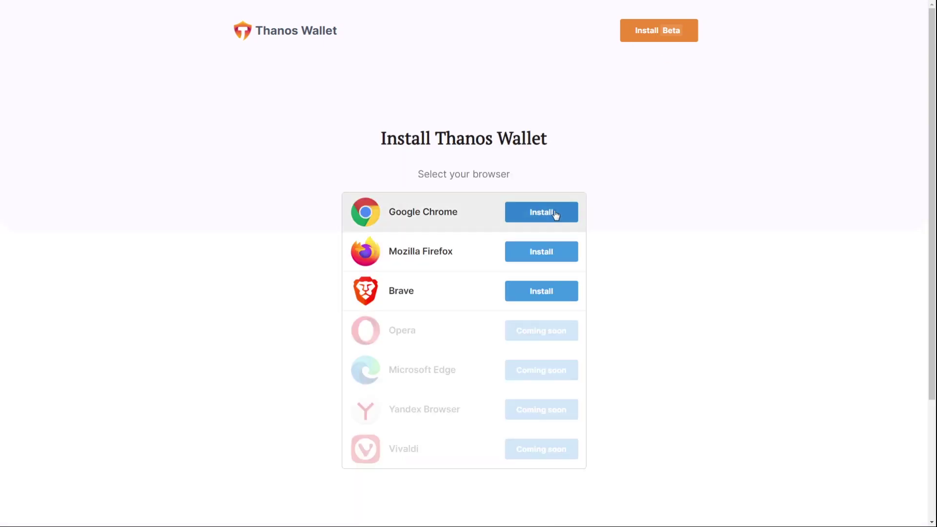
left_click(557, 215)
left_click(524, 258)
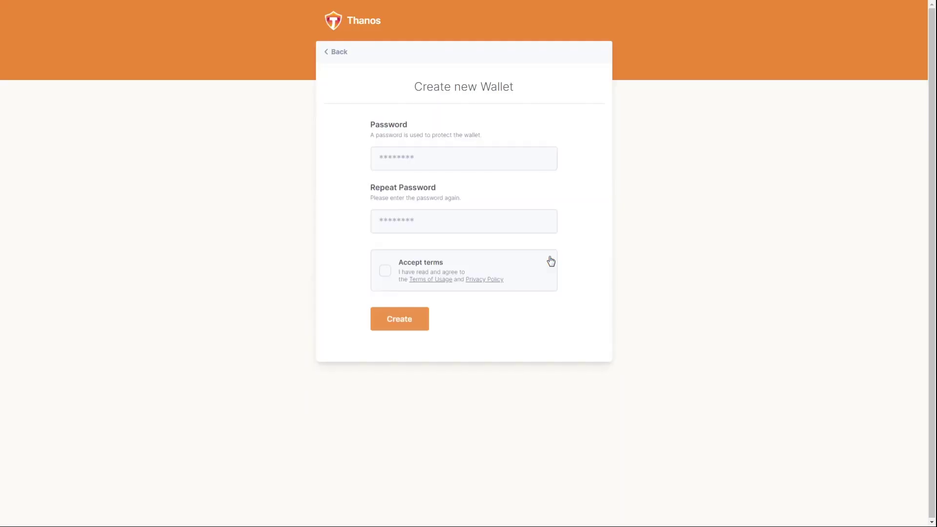
left_click(409, 163)
type("password")
key("Tab")
type("password")
left_click(384, 270)
key("Return")
left_click(443, 264)
triple_click(446, 260)
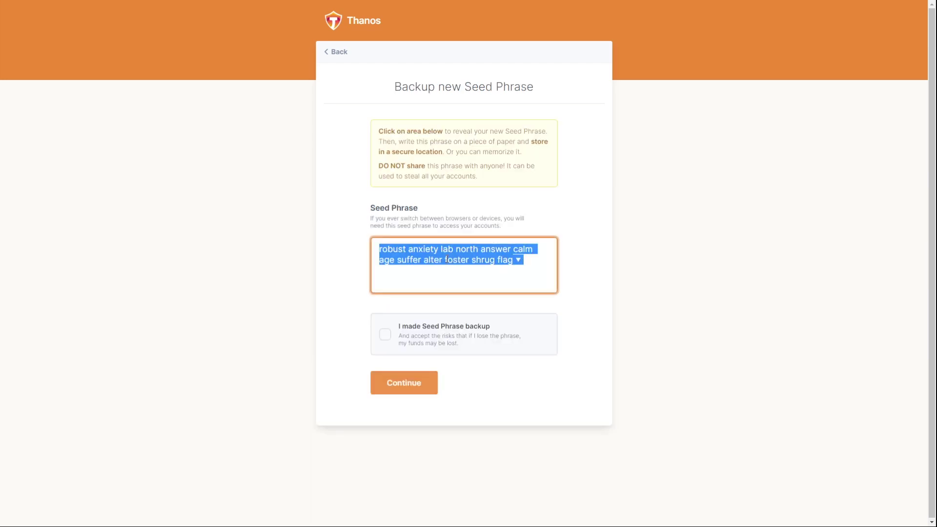
- Confirm the seed backup, then show and select Account 1's receiving address
left_click(384, 336)
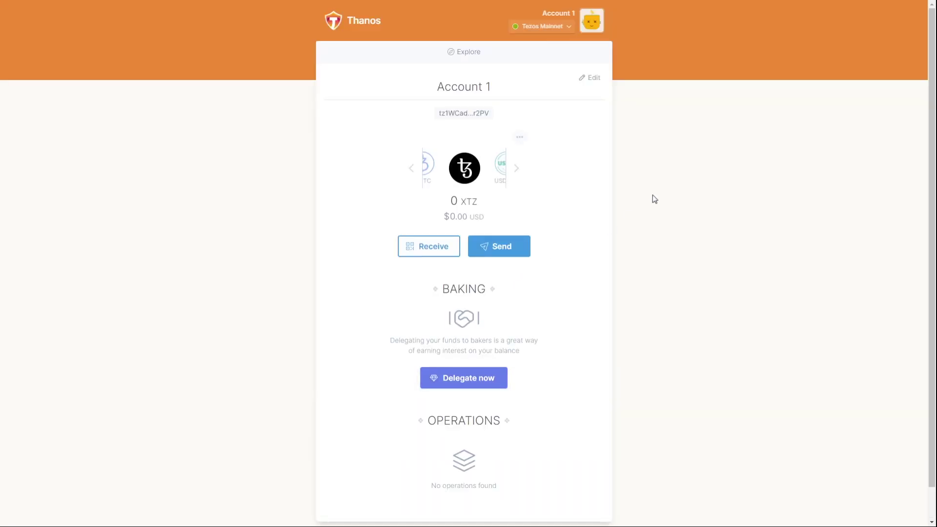
left_click(416, 175)
left_click(424, 247)
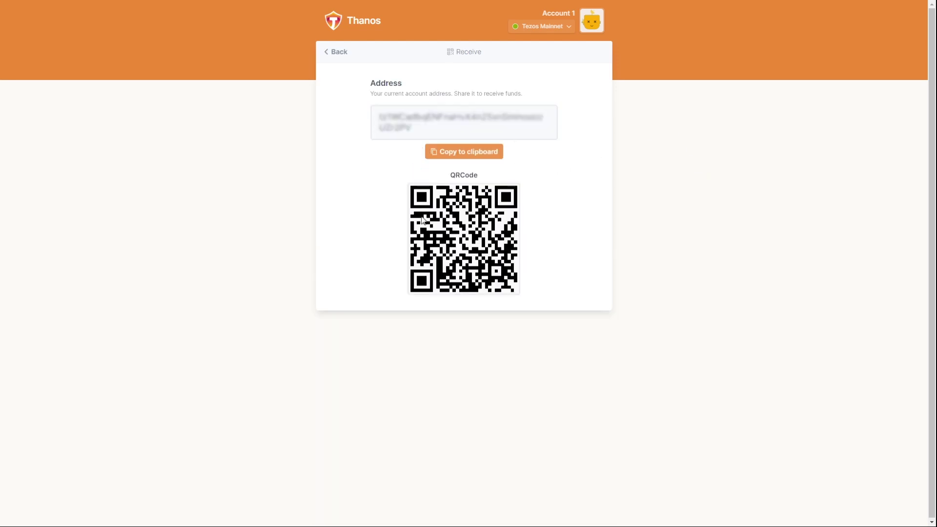
left_click(398, 131)
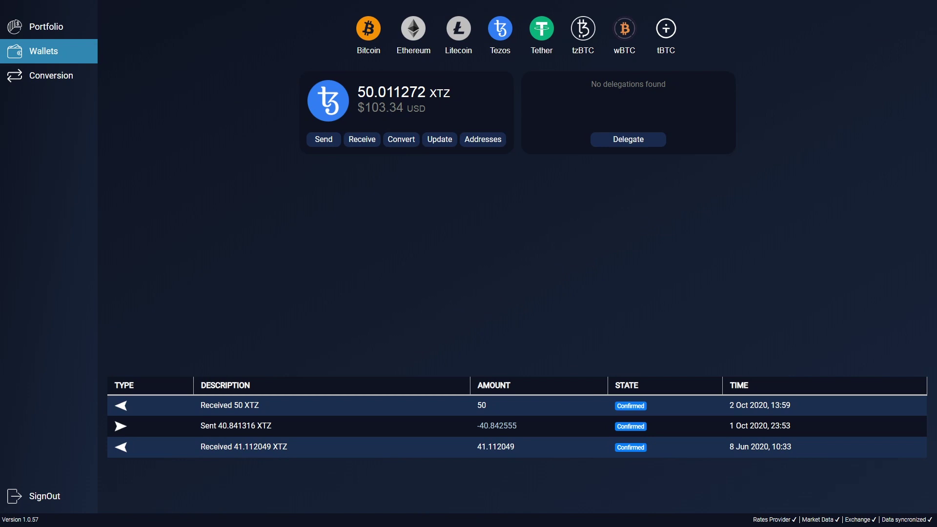
- Set up an Atomic Wallet conversion of 50 XTZ into tzBTC and submit it
left_click(398, 139)
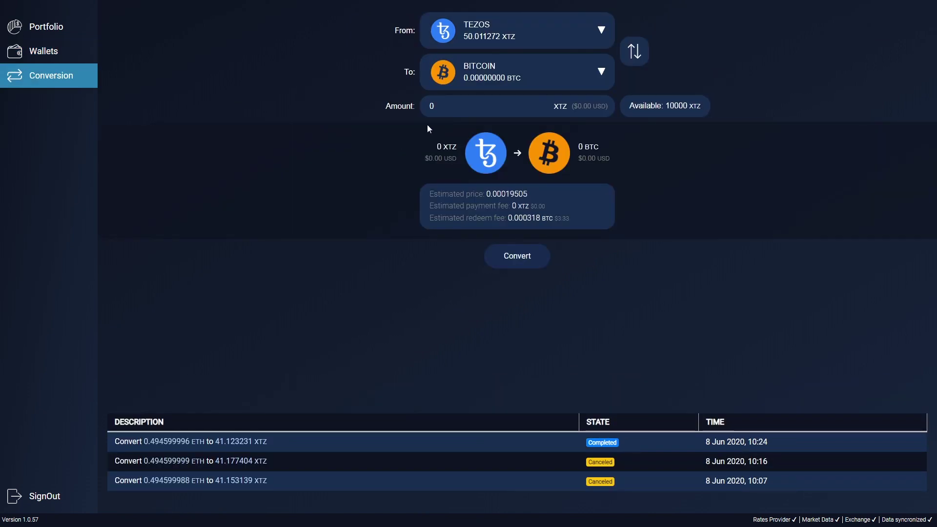
left_click(586, 78)
left_click(493, 231)
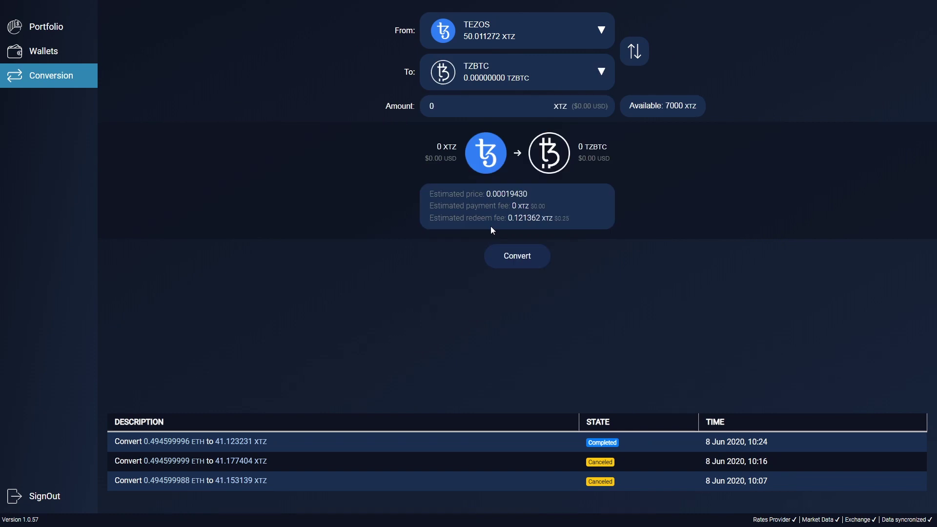
double_click(462, 107)
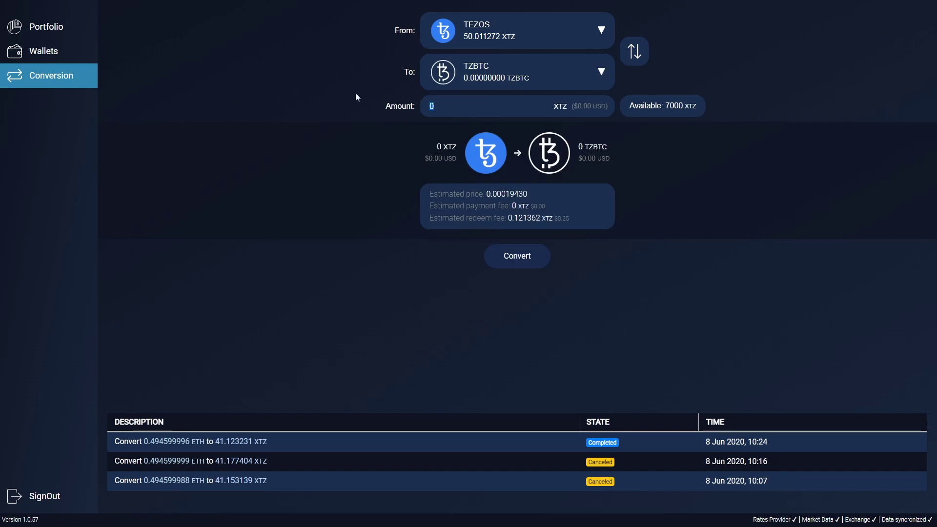
type("50")
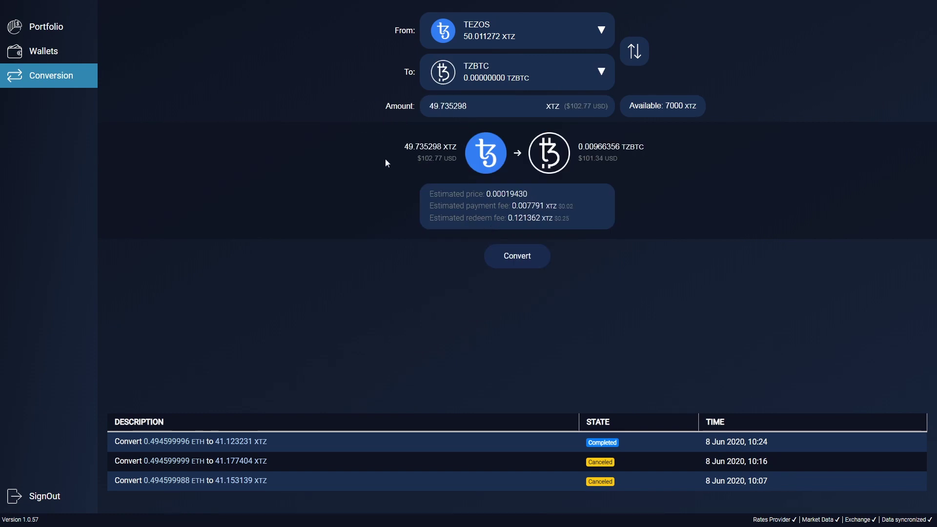
left_click(531, 264)
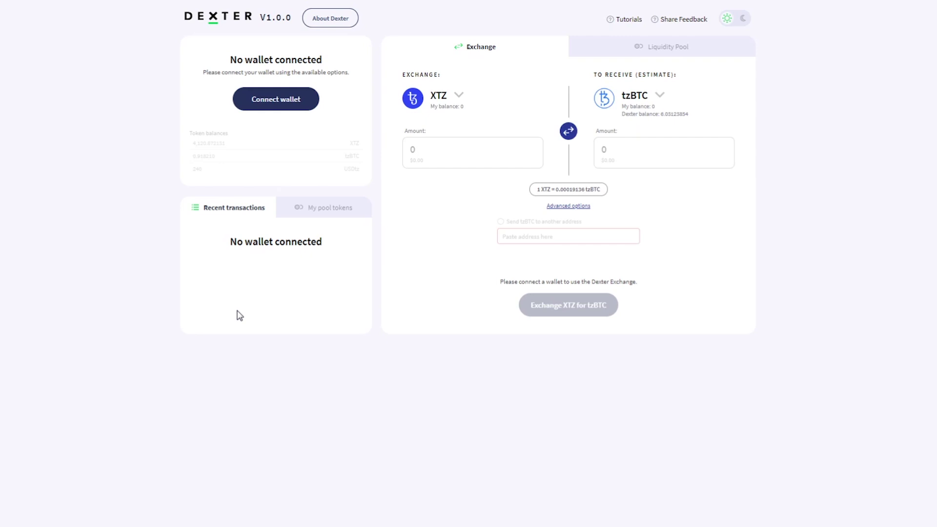
- Connect the Thanos wallet to Dexter
left_click(294, 104)
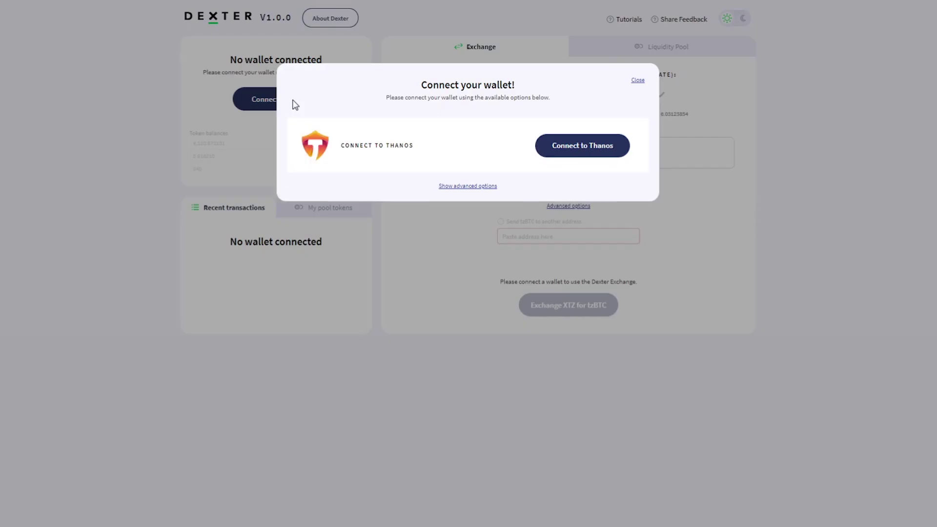
left_click(576, 147)
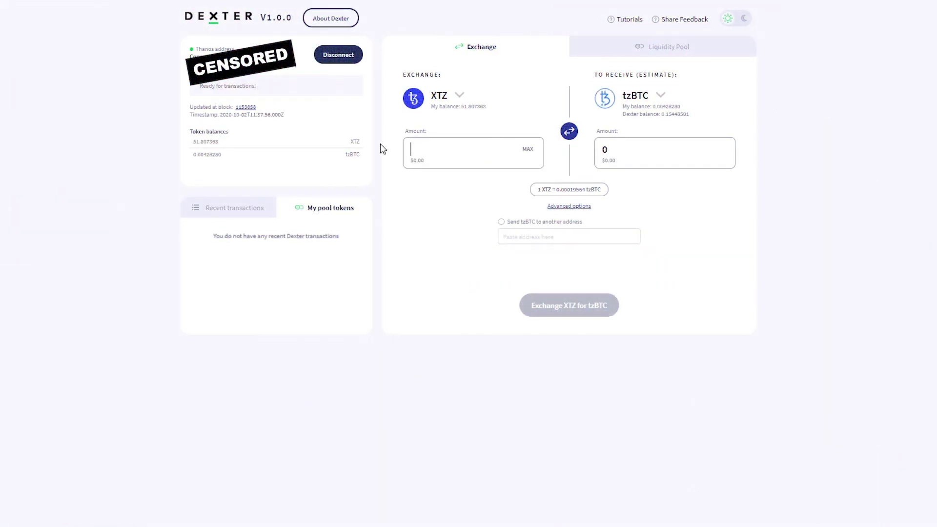
- Enter 10 XTZ to swap, keeping tzBTC as the token to receive
type("10")
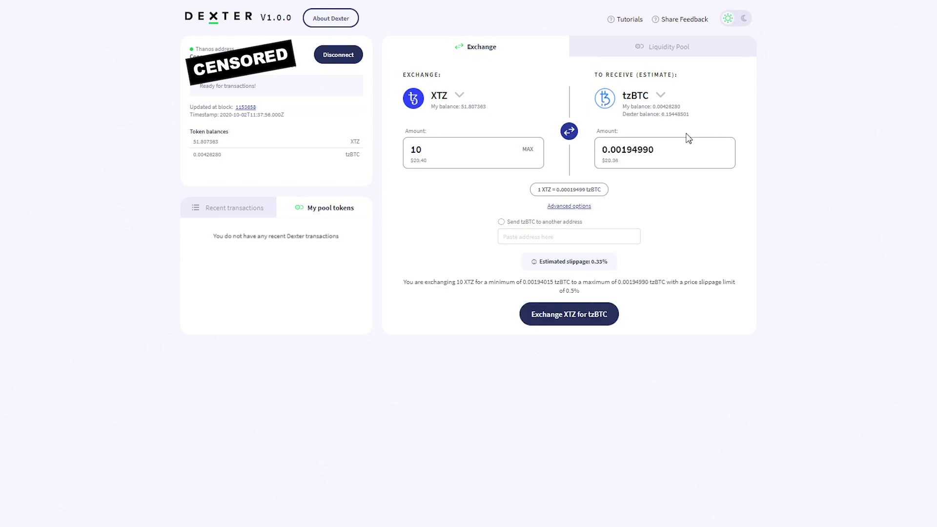
left_click(660, 95)
left_click(651, 184)
left_click(662, 97)
left_click(650, 183)
- Keep the slippage limit at 0.5%, save it, and submit the exchange
left_click(558, 207)
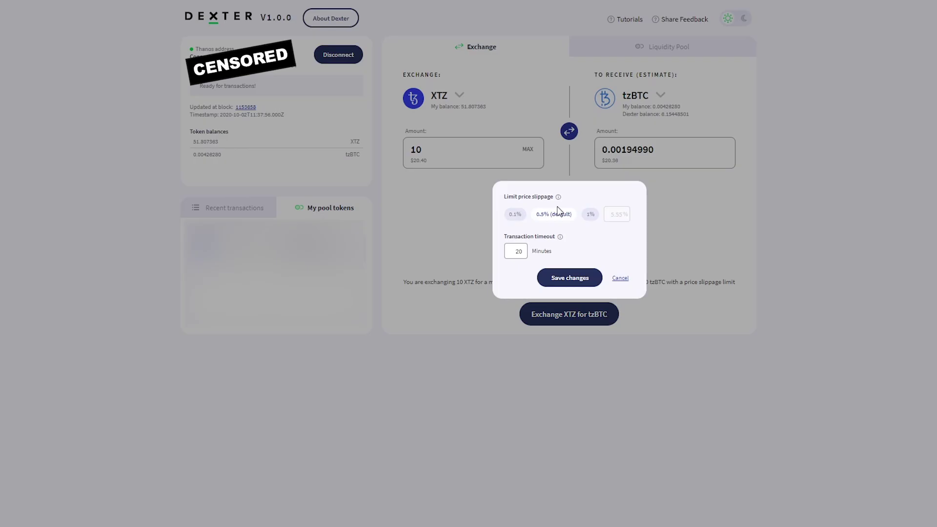
left_click(591, 217)
left_click(569, 222)
mouse_move(558, 198)
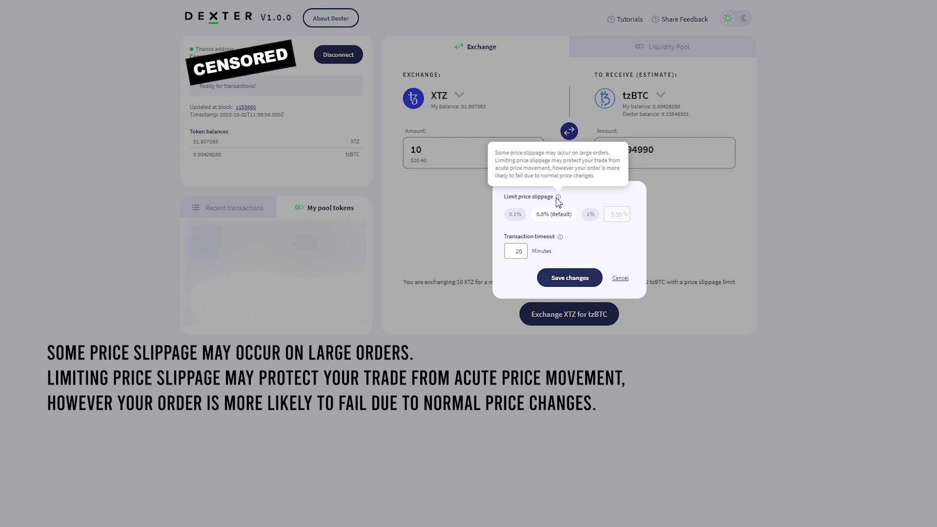
left_click(563, 276)
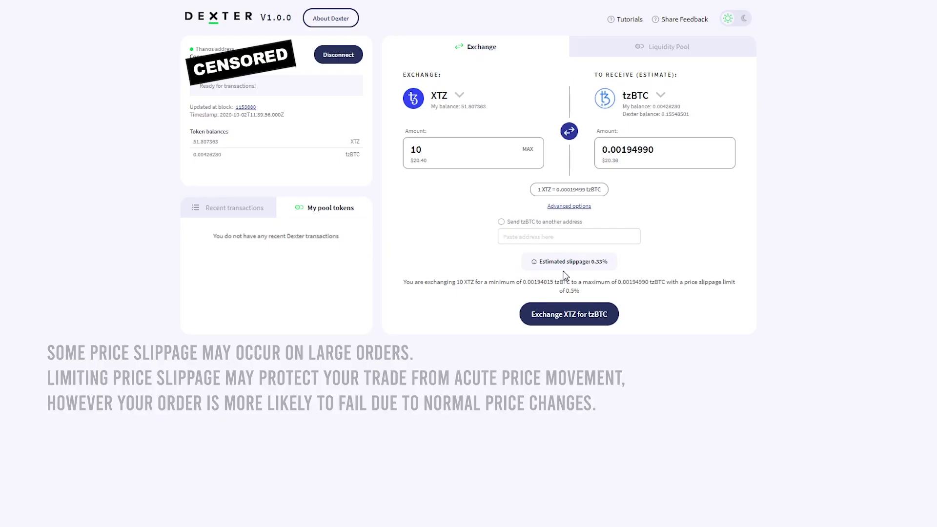
left_click(559, 308)
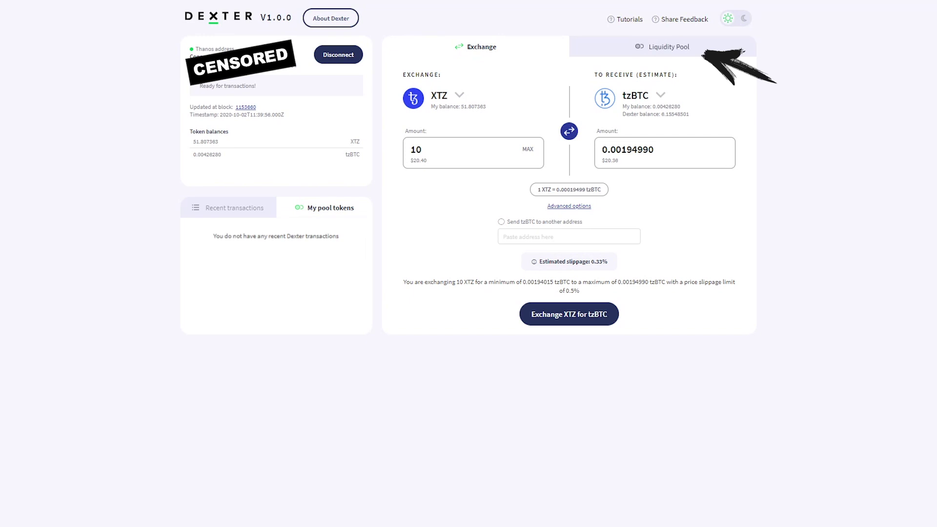
- Deposit the maximum 0.0042628 tzBTC plus 21.789048 XTZ into the XTZ/tzBTC pool
left_click(666, 48)
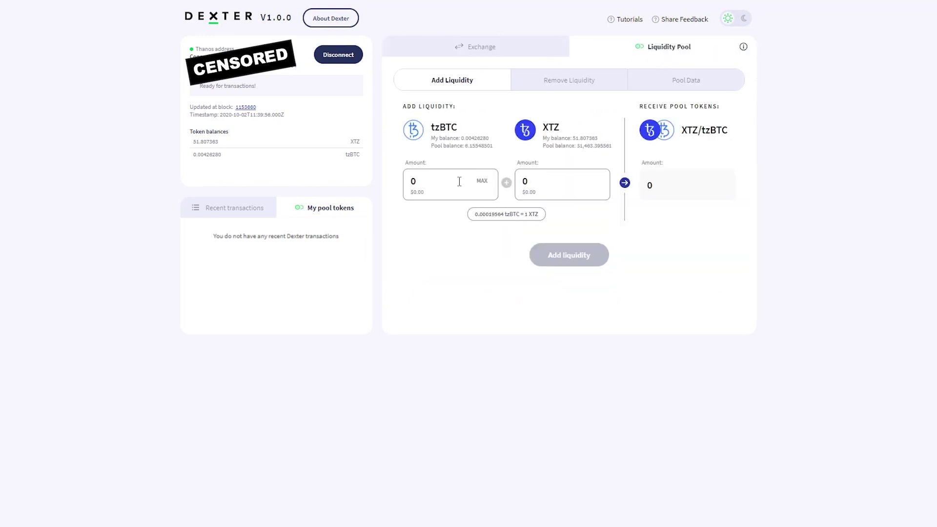
left_click(483, 183)
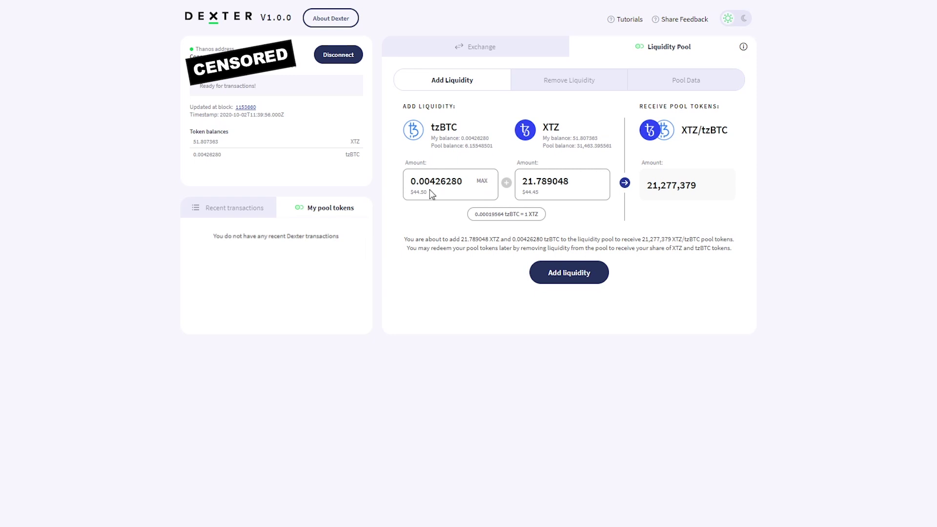
left_click_drag(426, 192, 410, 193)
left_click_drag(538, 193, 524, 195)
left_click_drag(645, 185, 699, 191)
left_click(702, 210)
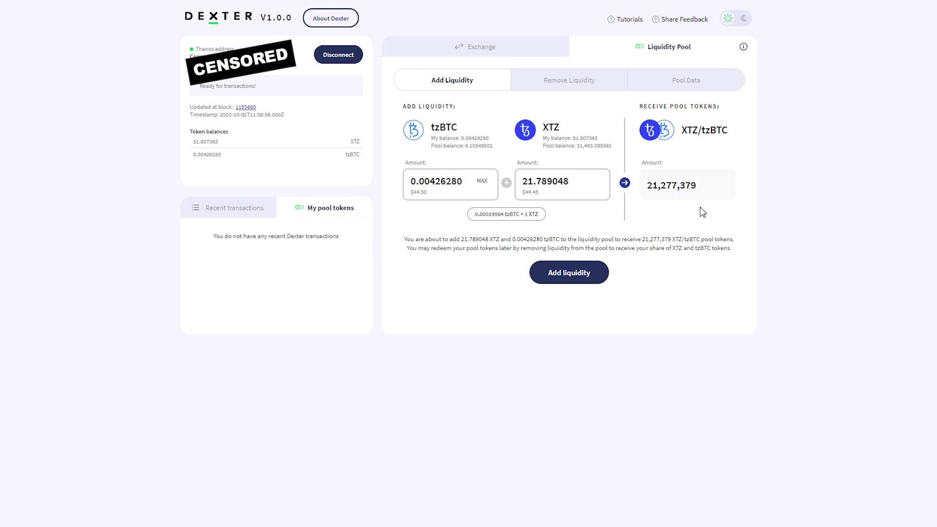
left_click(559, 277)
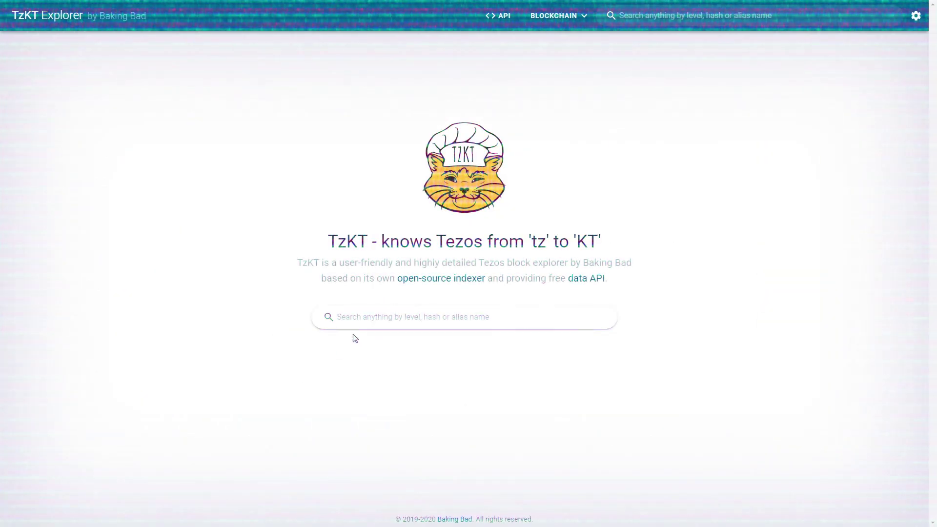
- Find the account in TzKT, inspect the XTZ transfer to Dexter, and view held pool tokens
left_click(355, 318)
left_click(366, 346)
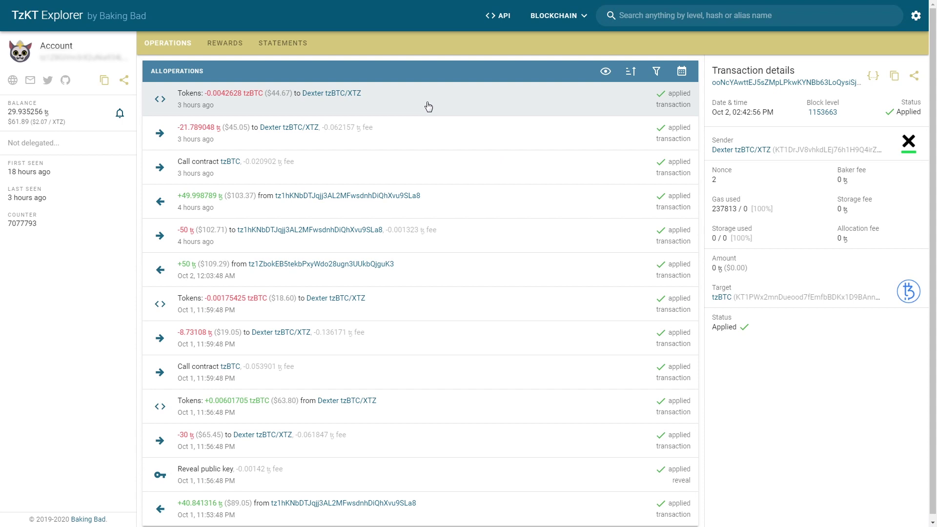
left_click(420, 136)
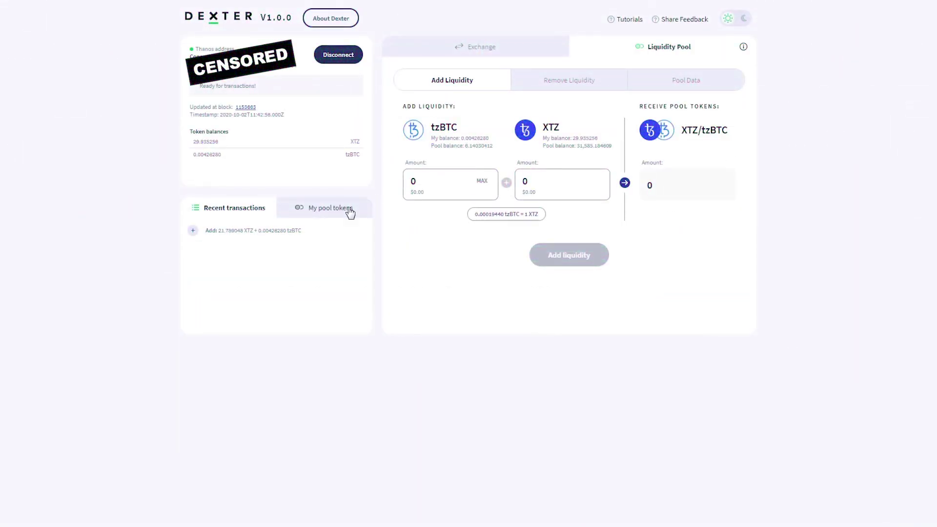
left_click(350, 210)
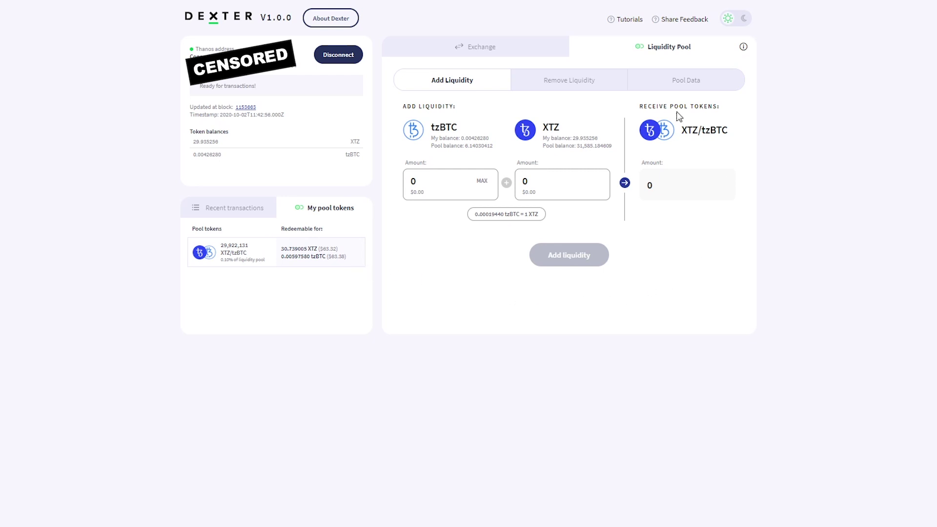
- Preview redeeming all 29,922,131 pool tokens, then view the pool data table
left_click(579, 81)
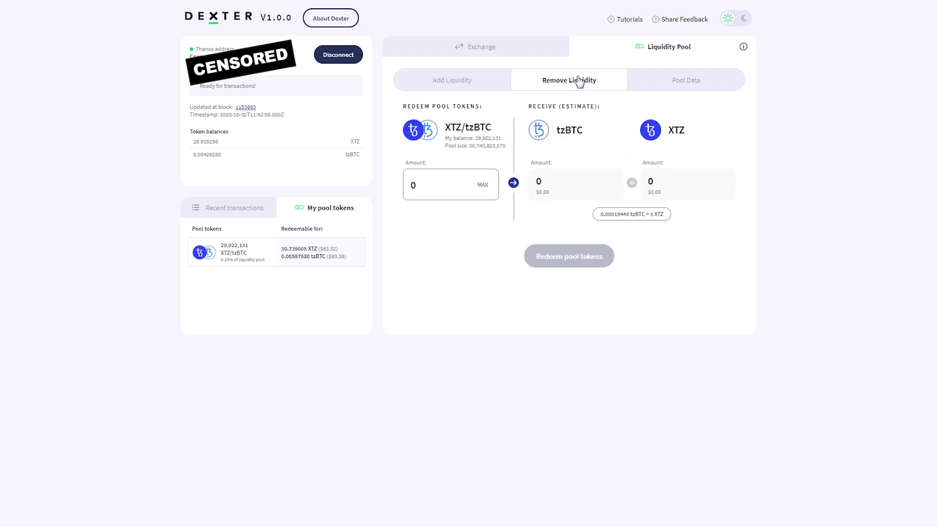
left_click(443, 184)
type("29922131")
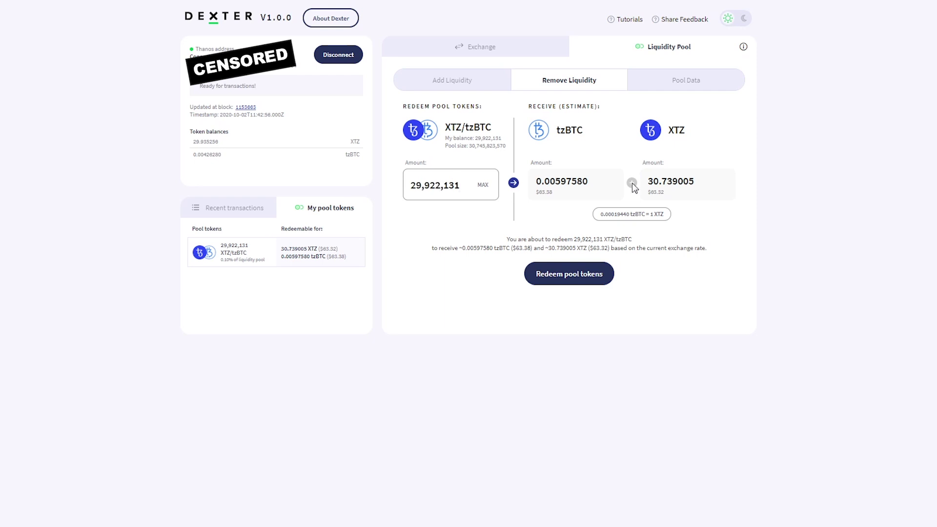
left_click(654, 84)
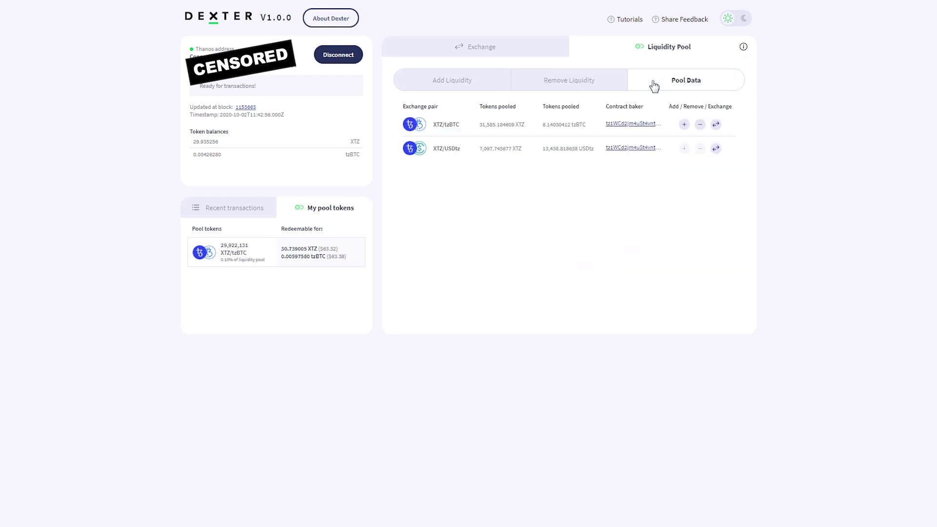